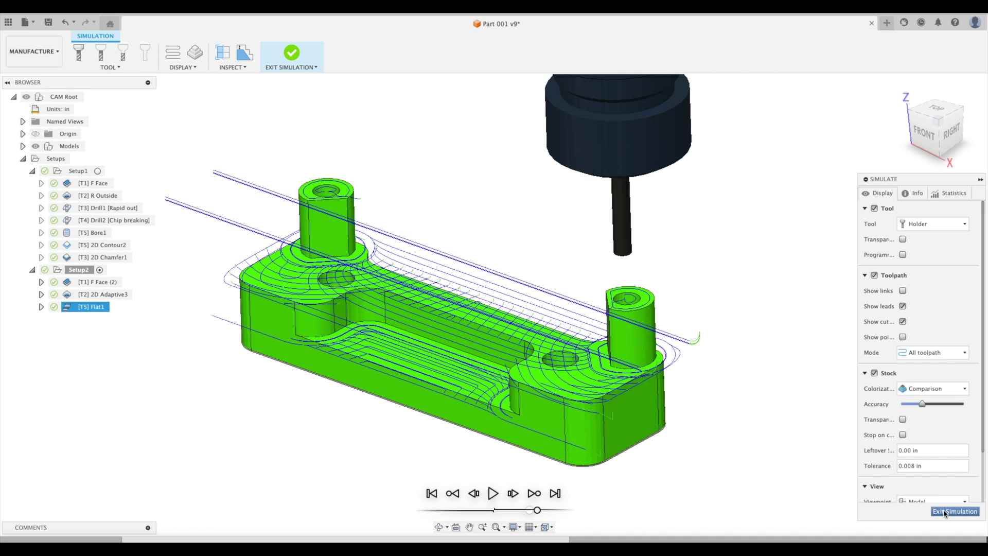
Exit the simulation and copy the 2D Chamfer1 operation from Setup1 into Setup2
left_click(955, 512)
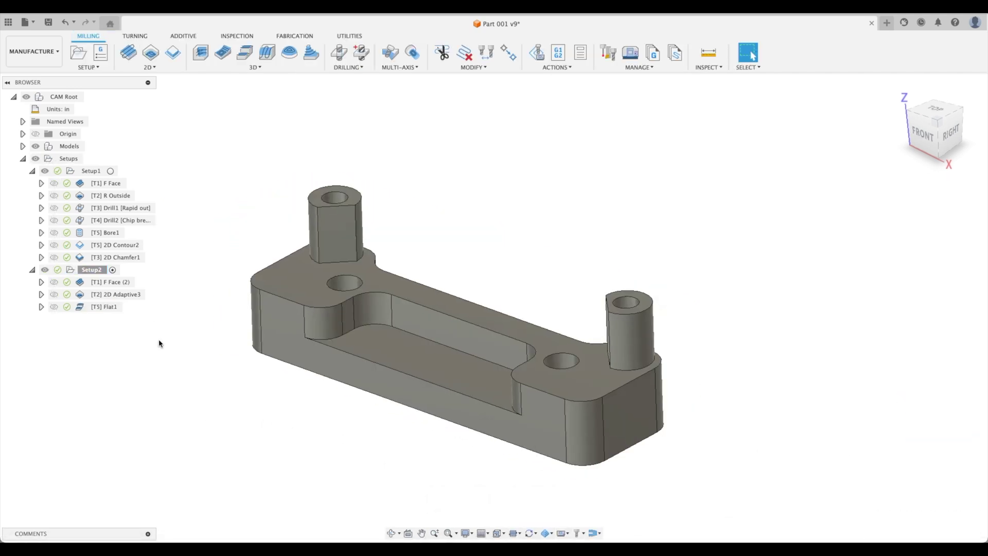
right_click(116, 262)
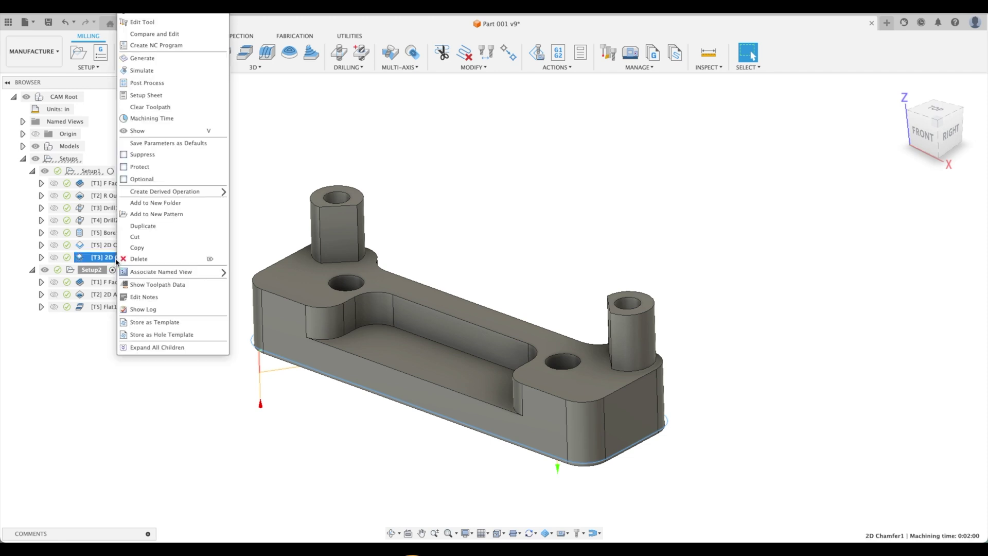
left_click(137, 248)
right_click(90, 272)
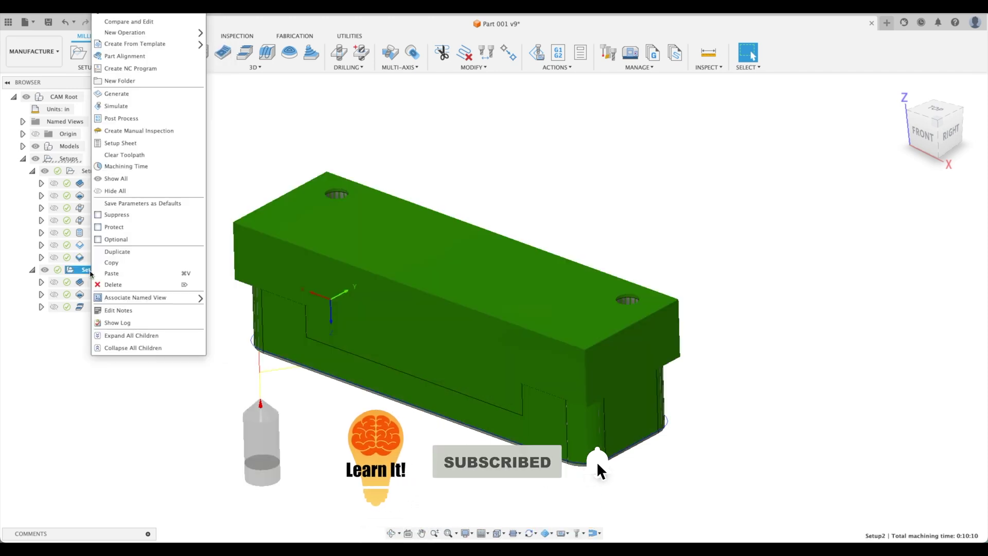
left_click(112, 274)
Edit the copied 2D chamfer, replacing its inherited contours with the right post's top outline and the rims of both body holes
double_click(82, 319)
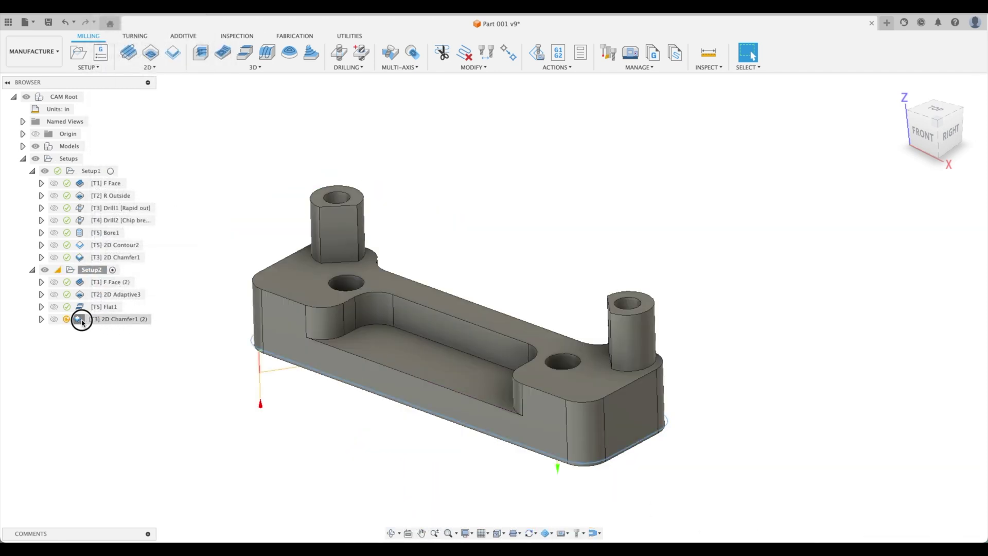
left_click(797, 200)
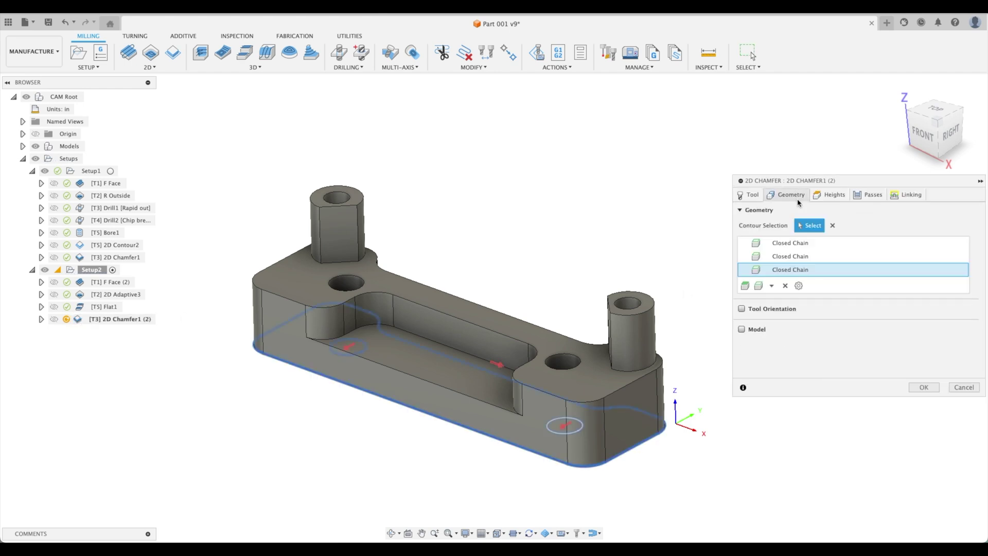
left_click(833, 226)
middle_click_drag(715, 259, 650, 264, "shift")
left_click(663, 260)
left_click(616, 356)
left_click(265, 337)
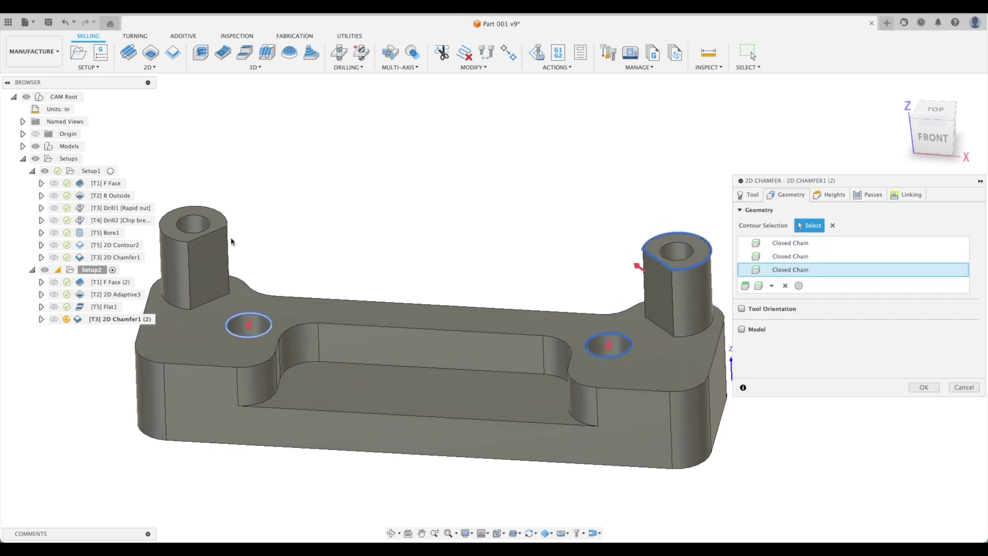
Add the left post's hole rim and top outline, the right post's hole rim and the body's upper outline as chamfer contours
left_click(215, 231)
left_click(221, 233)
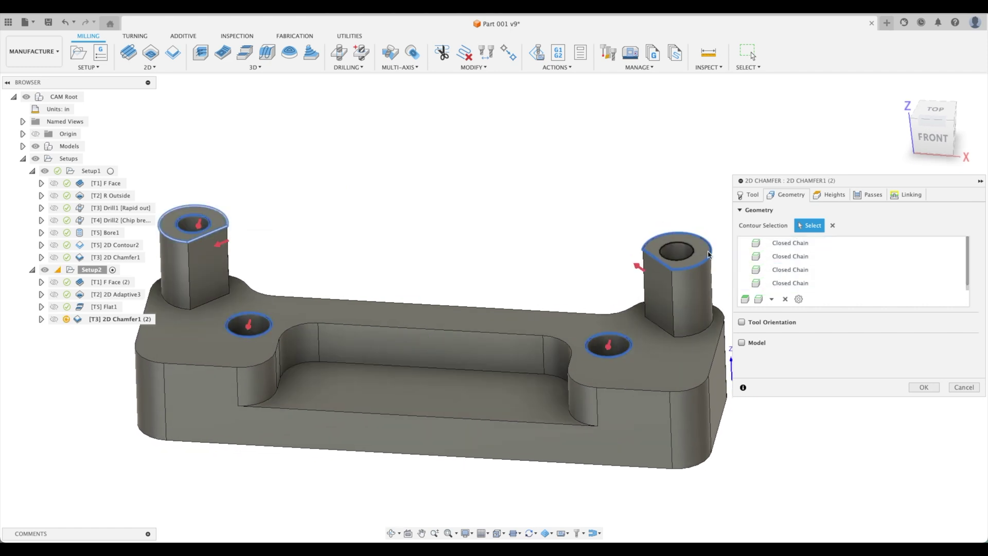
left_click(690, 256)
left_click(660, 392)
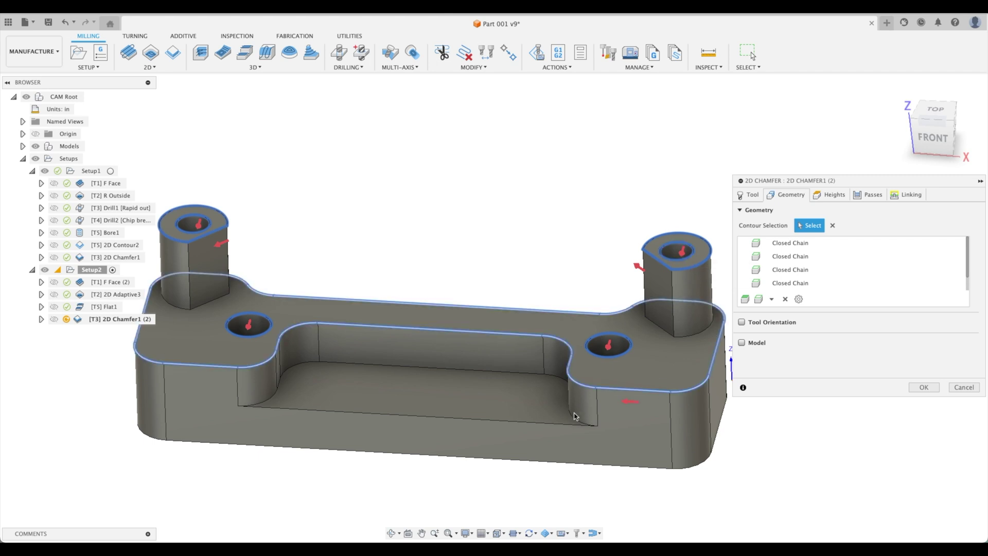
Add the open front edge of the pocket floor to the chamfer contours and check the selected chains around the part
left_click(568, 424)
middle_click_drag(568, 426, 625, 438, "shift")
scroll(626, 438, "up", 2)
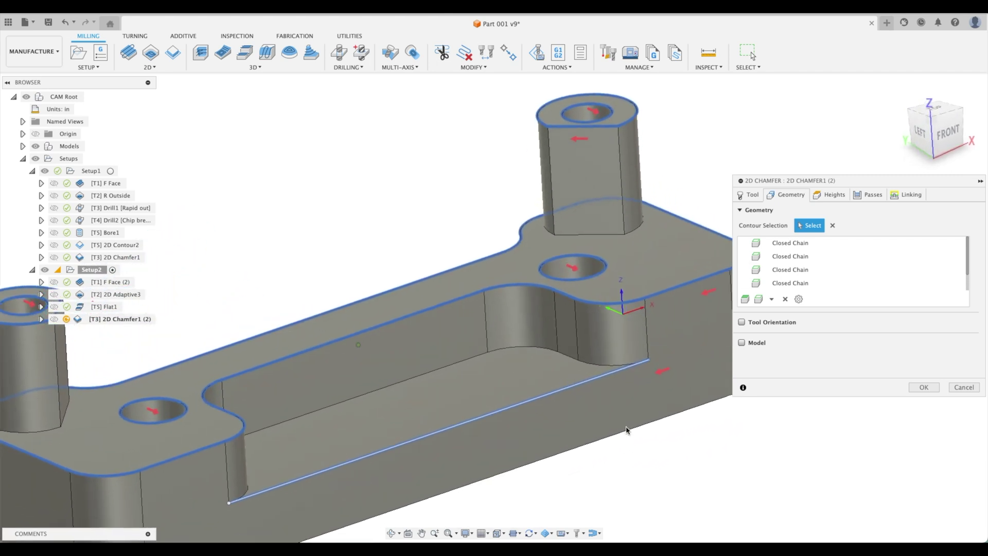
scroll(605, 366, "up", 5)
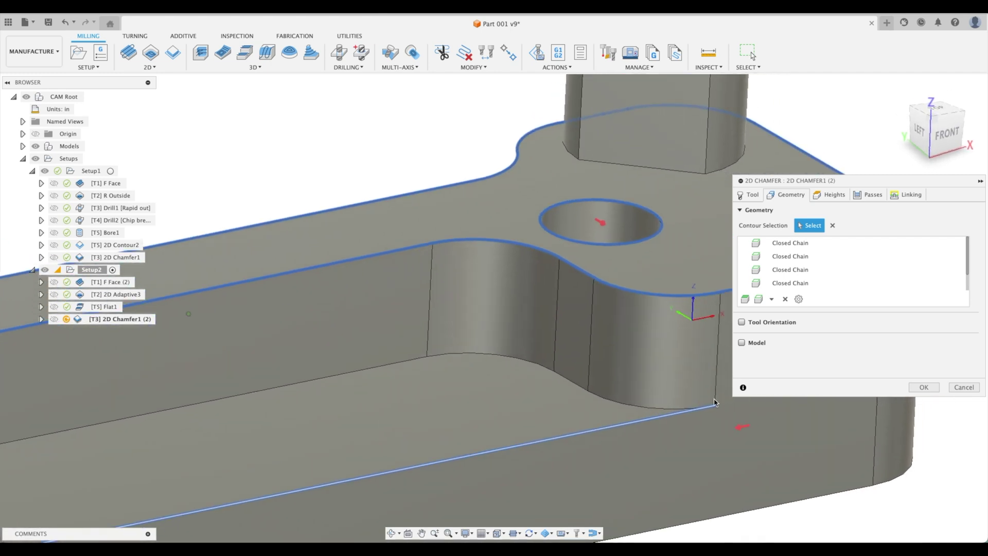
mouse_move(714, 402)
middle_mouse_down("shift")
mouse_move(683, 425)
mouse_move(697, 399)
middle_mouse_up("shift")
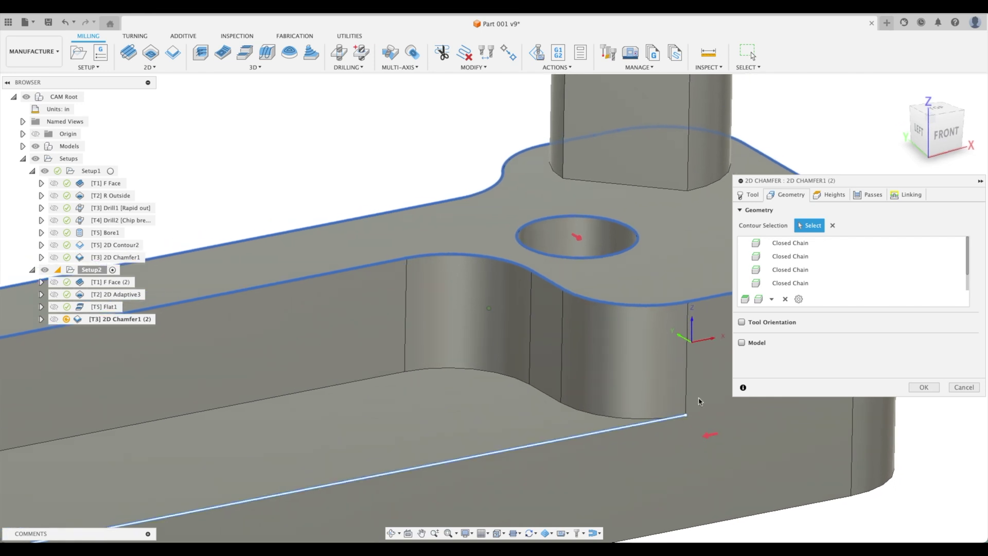
middle_click_drag(672, 348, 387, 356, "shift")
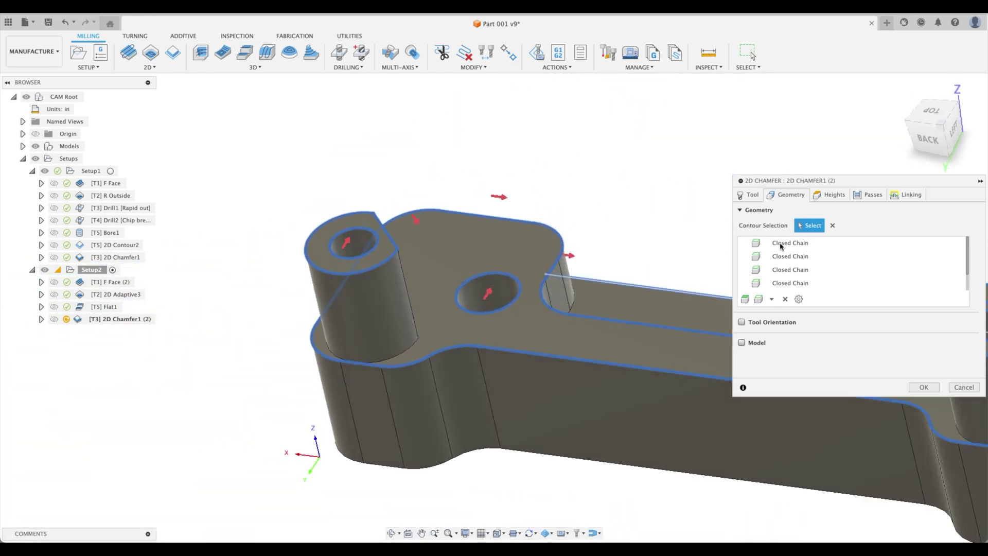
Review the chamfer clearance in the passes settings and accept the 2D chamfer operation to generate its toolpath
left_click(864, 197)
left_click(865, 197)
scroll(786, 314, "down", 2)
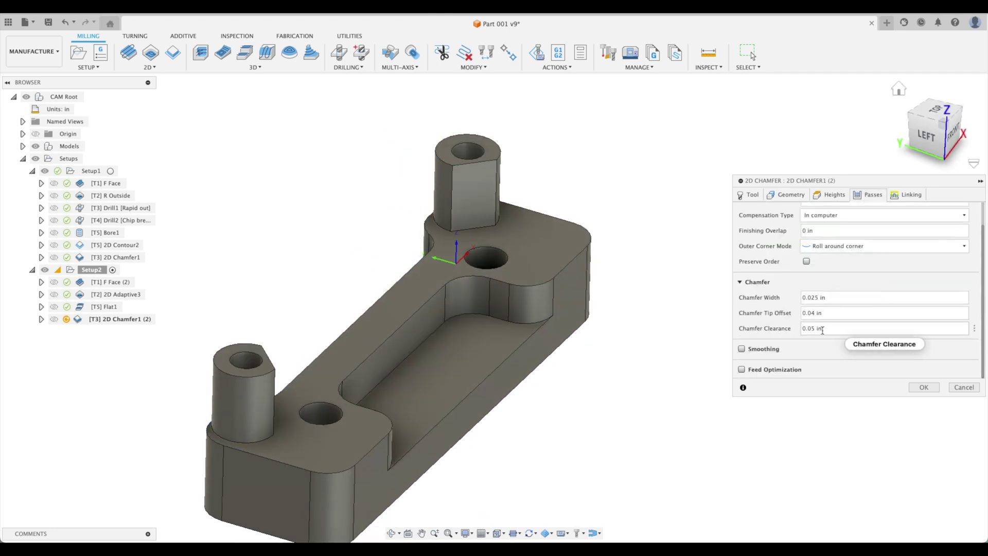
mouse_move(822, 331)
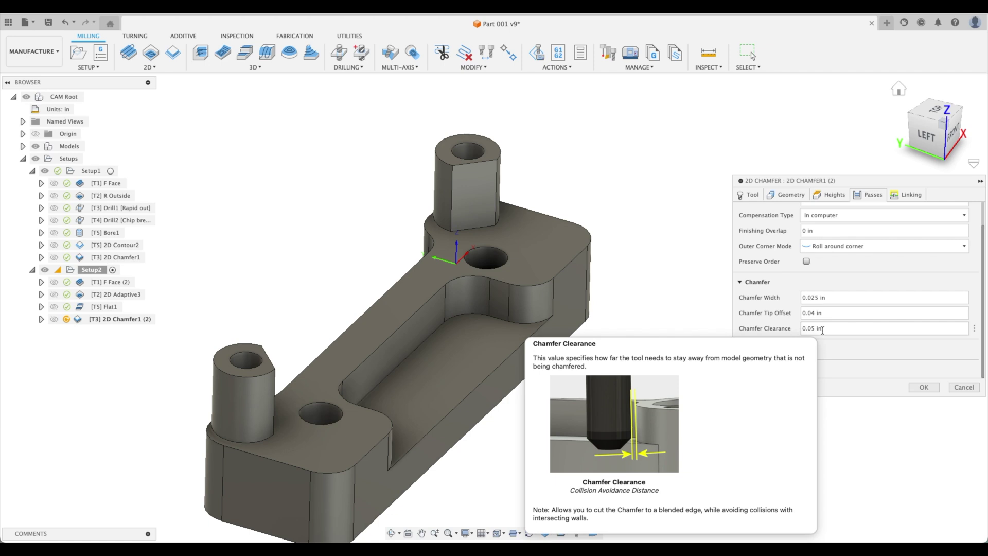
mouse_move(826, 330)
left_mouse_down()
mouse_move(795, 328)
mouse_move(832, 329)
left_mouse_up()
left_click(828, 327)
left_click(814, 329)
left_click(824, 328)
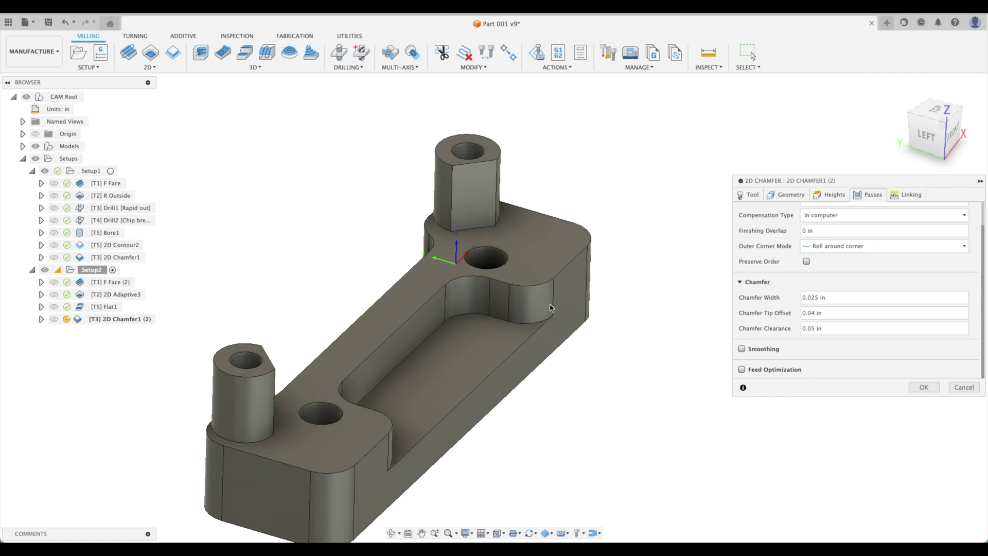
left_click(923, 388)
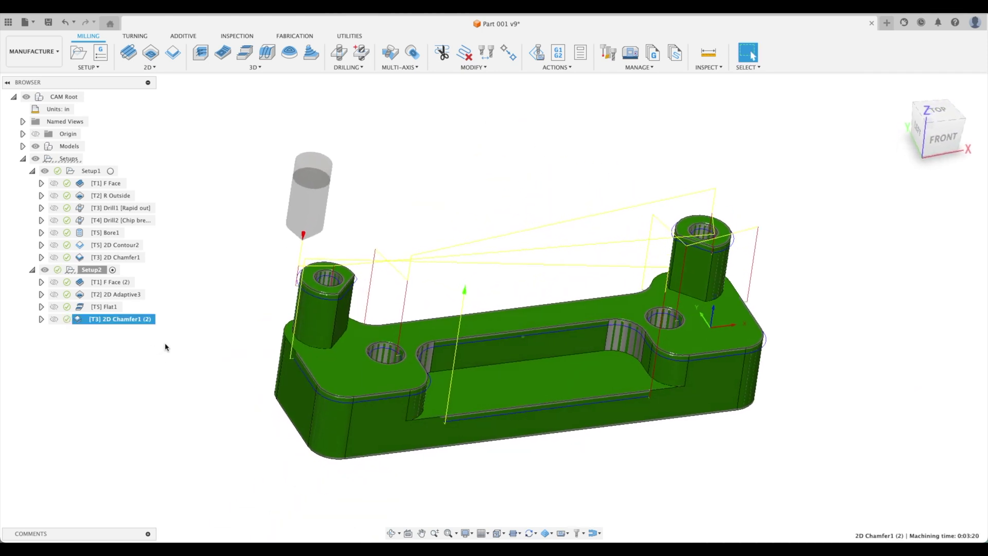
Simulate the copied 2D chamfer toolpath in Setup2 to check the chamfered edges, and exit the simulation
right_click(115, 319)
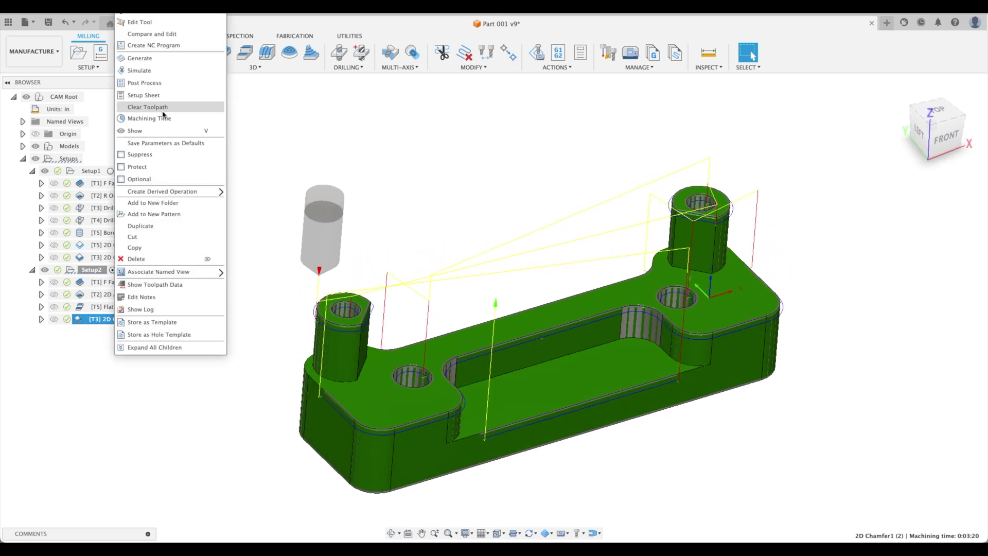
left_click(161, 72)
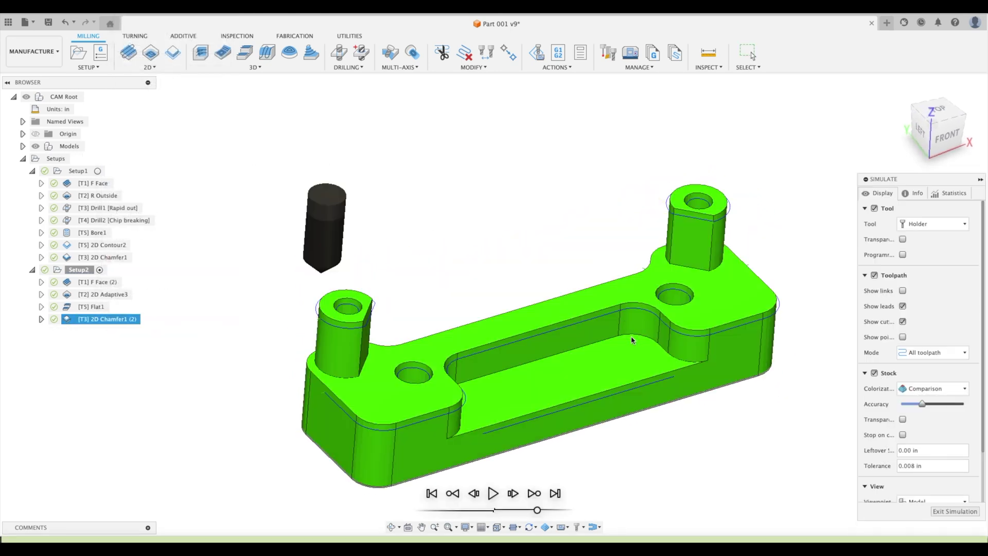
left_click(494, 494)
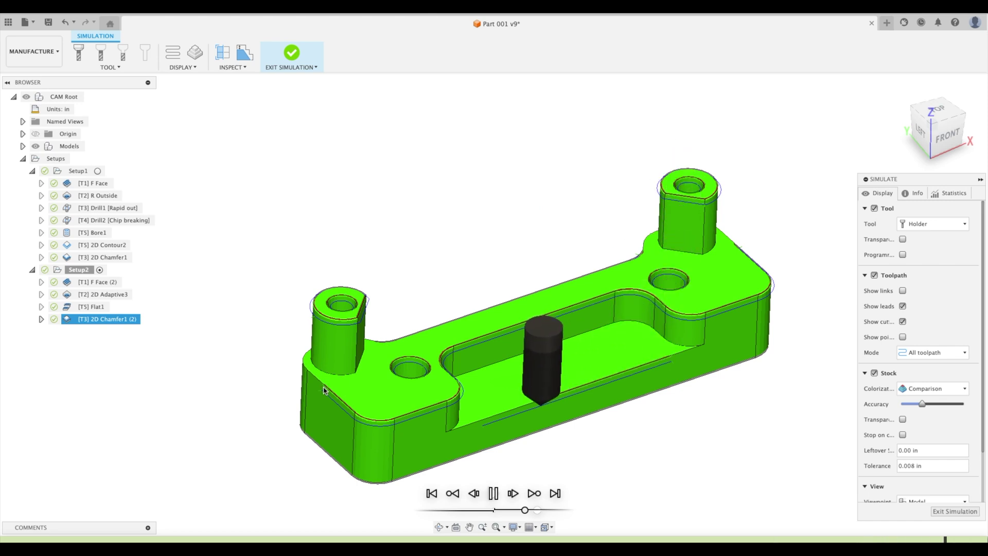
key("space")
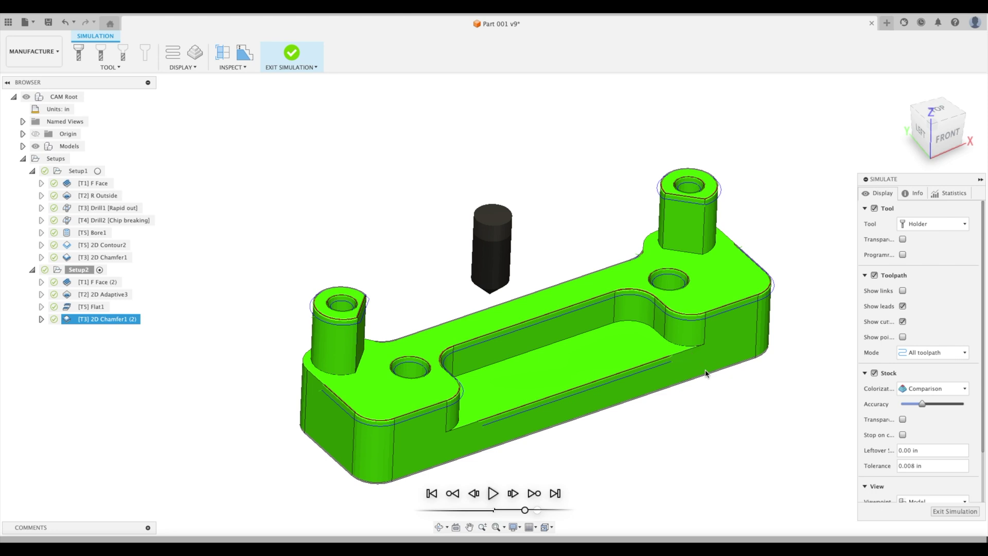
left_click(954, 511)
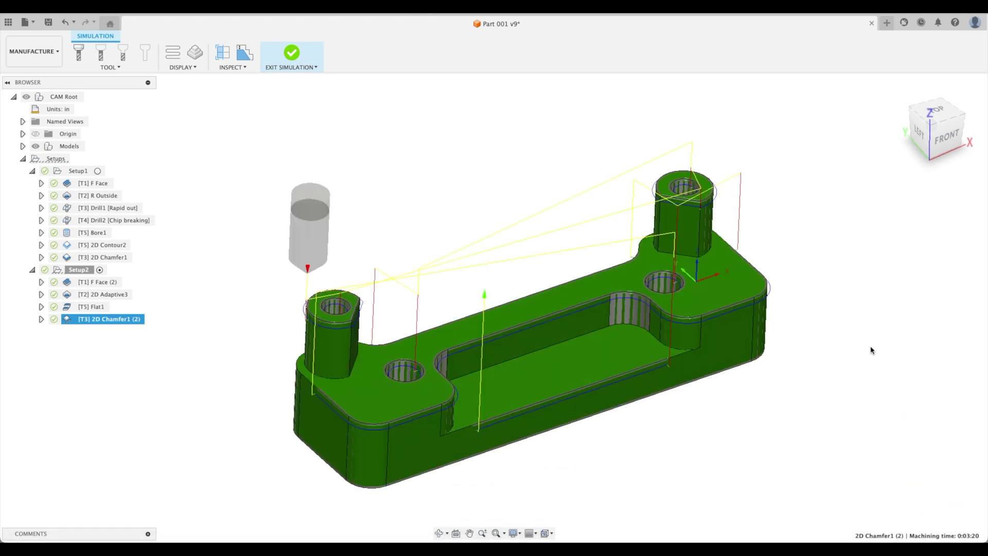
Compare the part orientation and stock of Setup1 and Setup2 by activating each, and view the R Outside toolpath
left_click(112, 171)
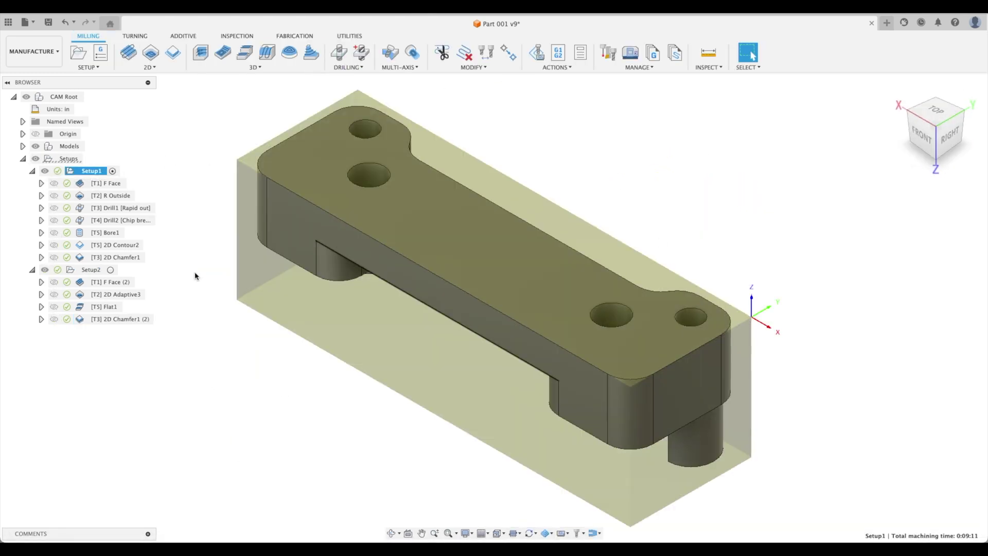
left_click(111, 270)
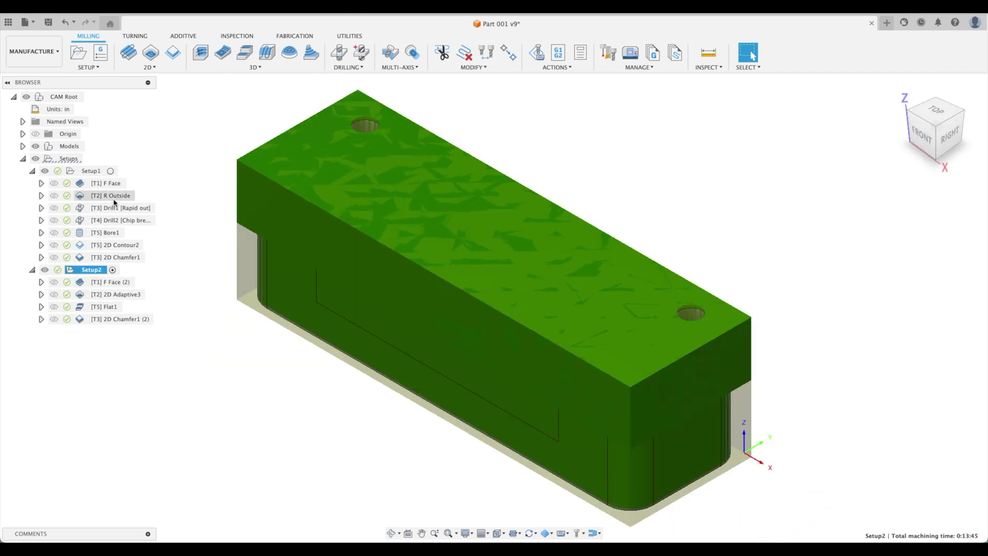
left_click(116, 202)
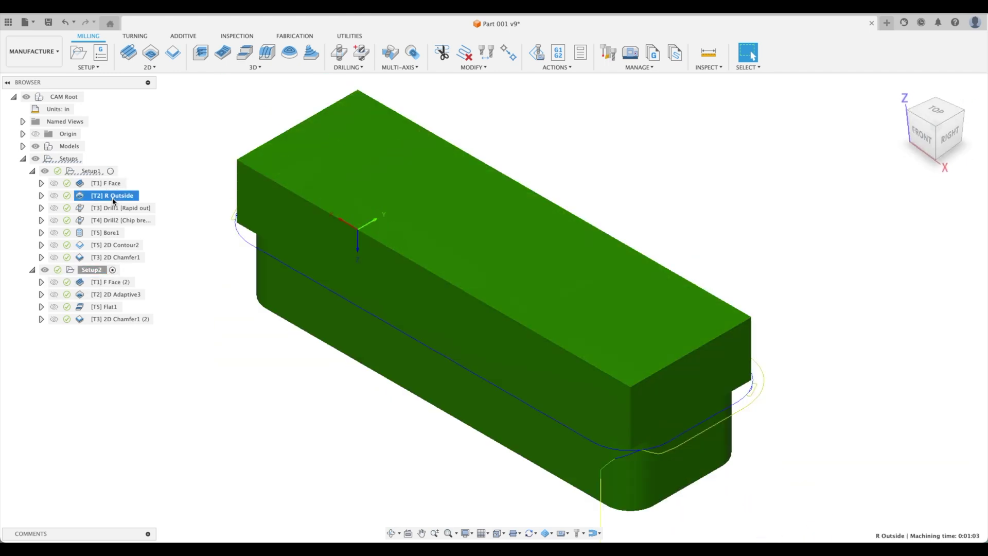
left_click(198, 295)
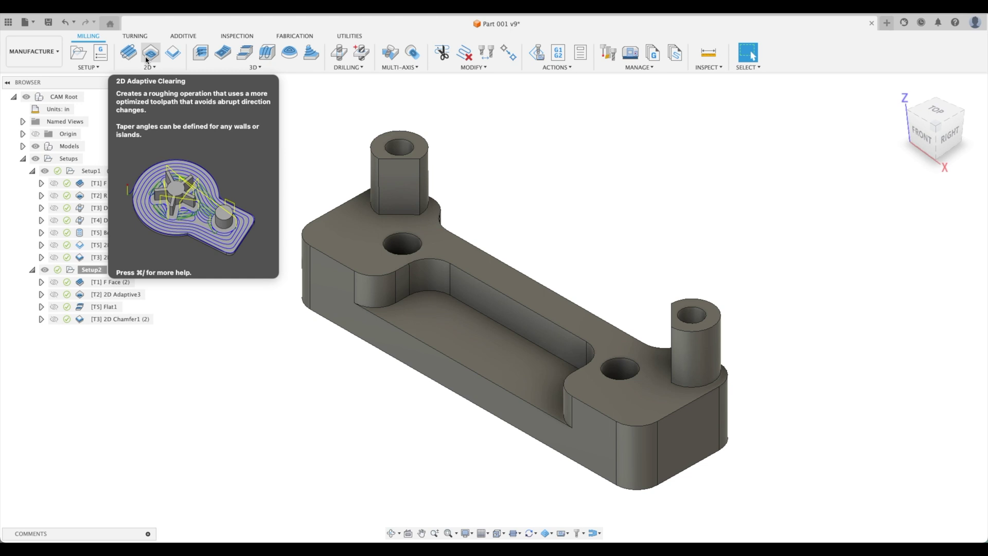
With Setup1 active, inspect the toolpaths of its drilling, Bore1, 2D Contour2 and 2D Chamfer1 operations
left_click(132, 207)
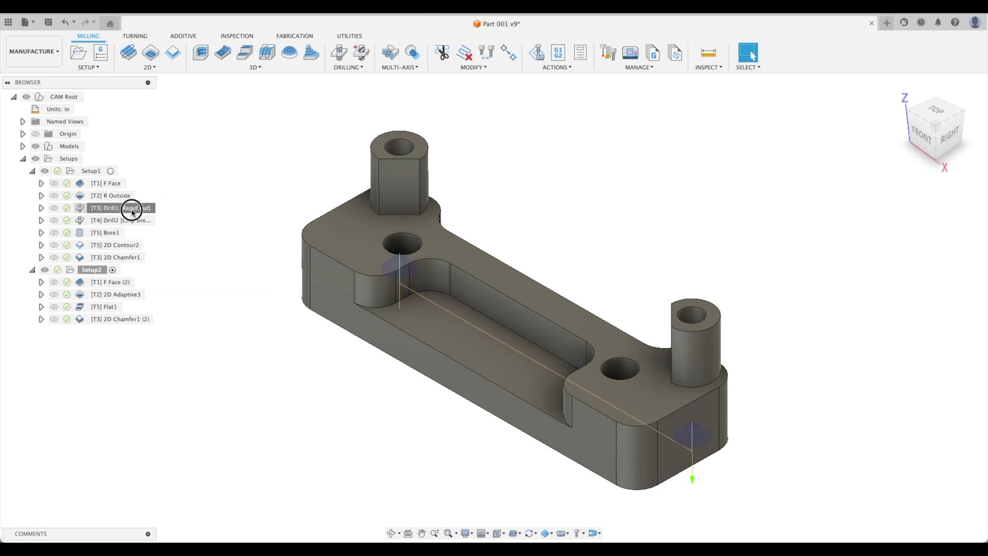
left_click(106, 171)
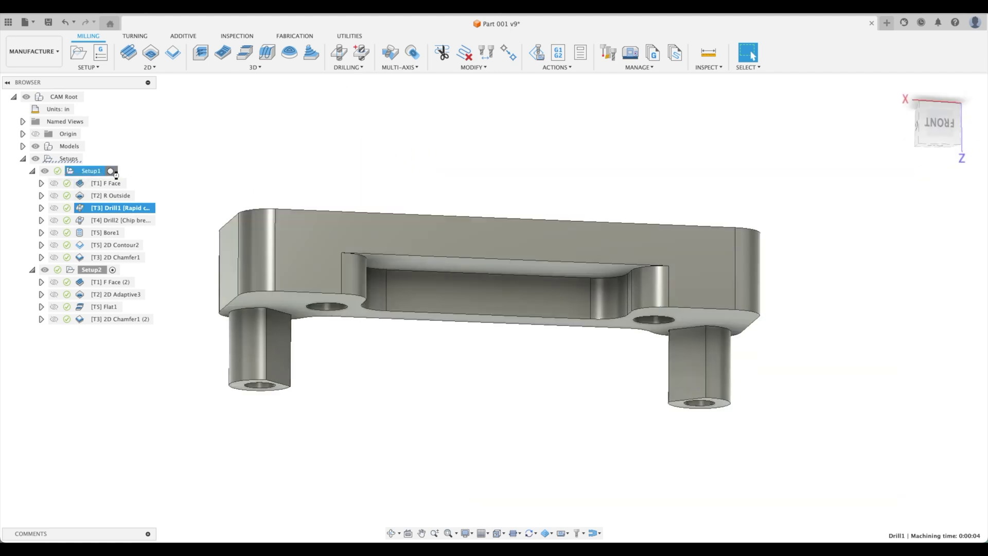
left_click(116, 220)
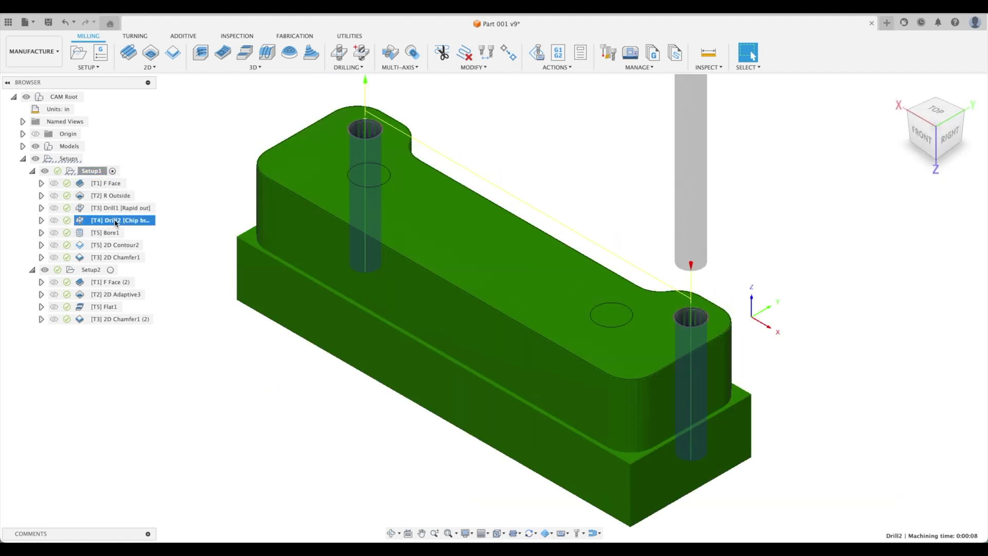
left_click(107, 233)
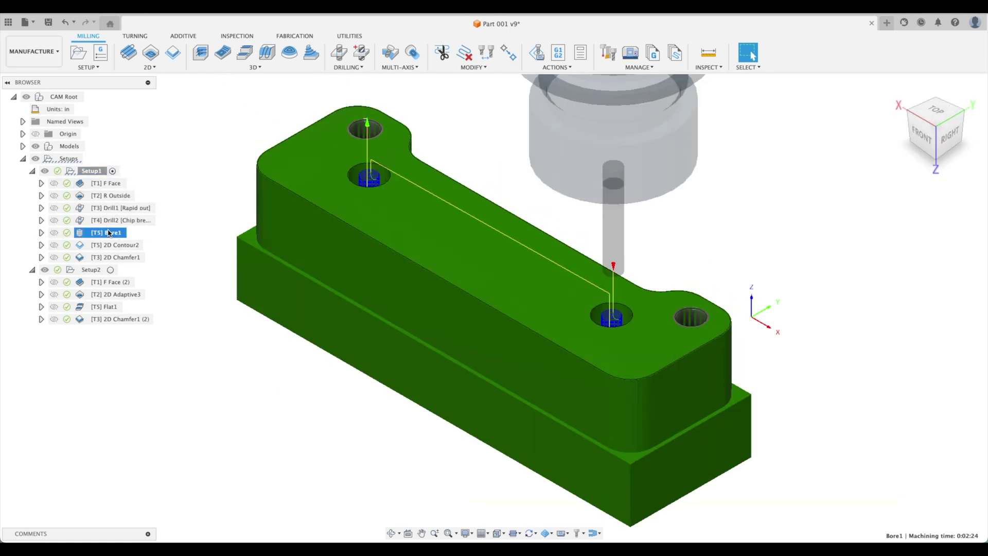
left_click(104, 245)
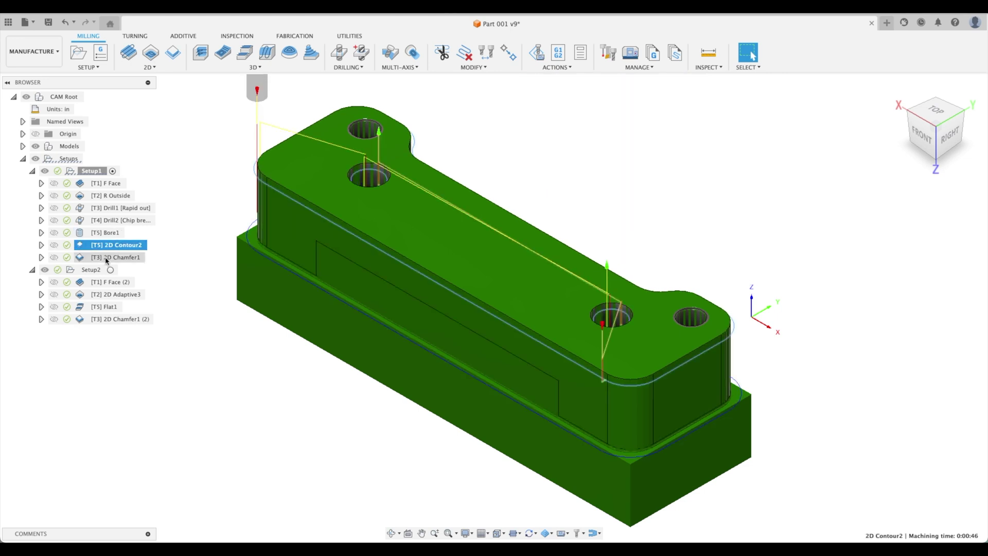
left_click(107, 258)
Activate Setup2 and inspect its F Face (2), 2D Adaptive3, Flat1 and 2D Chamfer1 (2) toolpaths
left_click(114, 269)
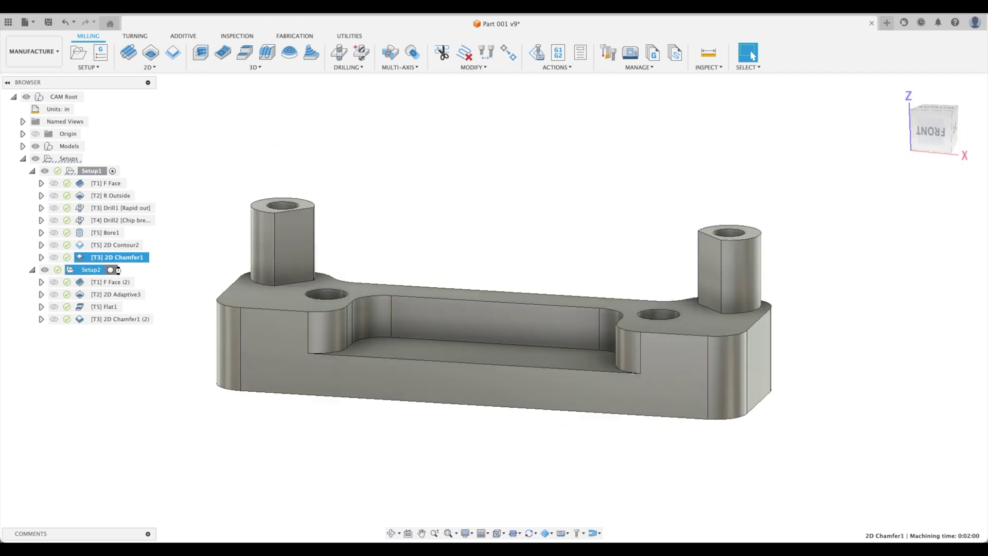
left_click(108, 282)
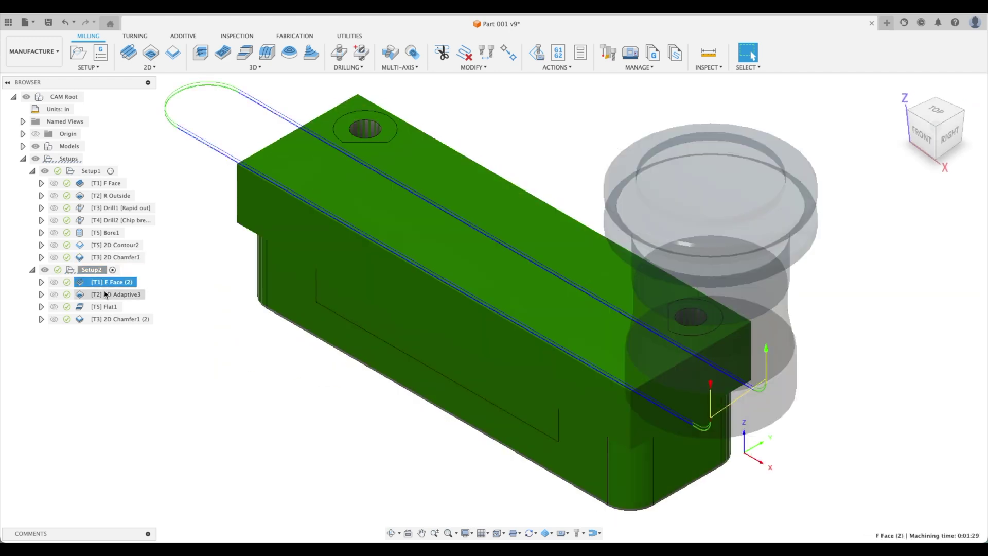
left_click(105, 295)
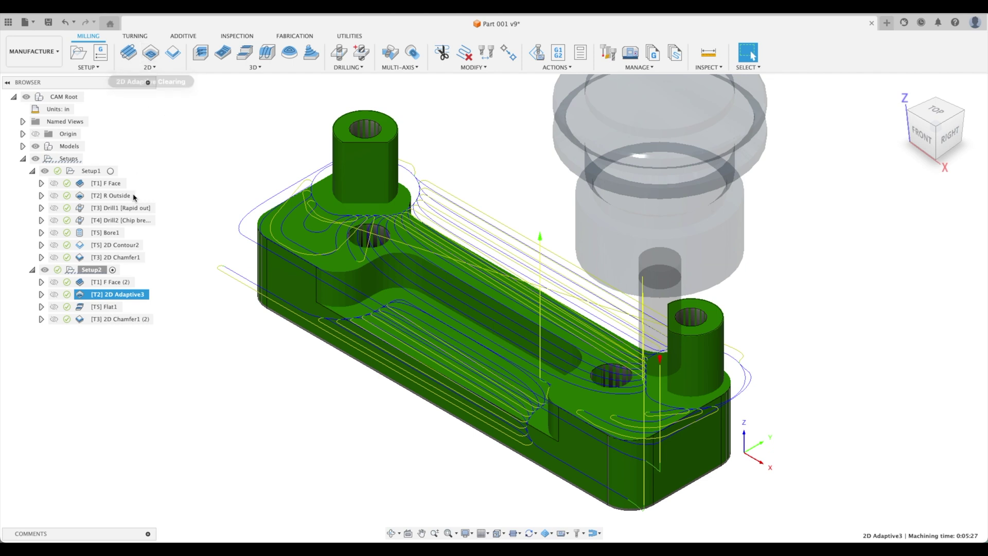
left_click(101, 309)
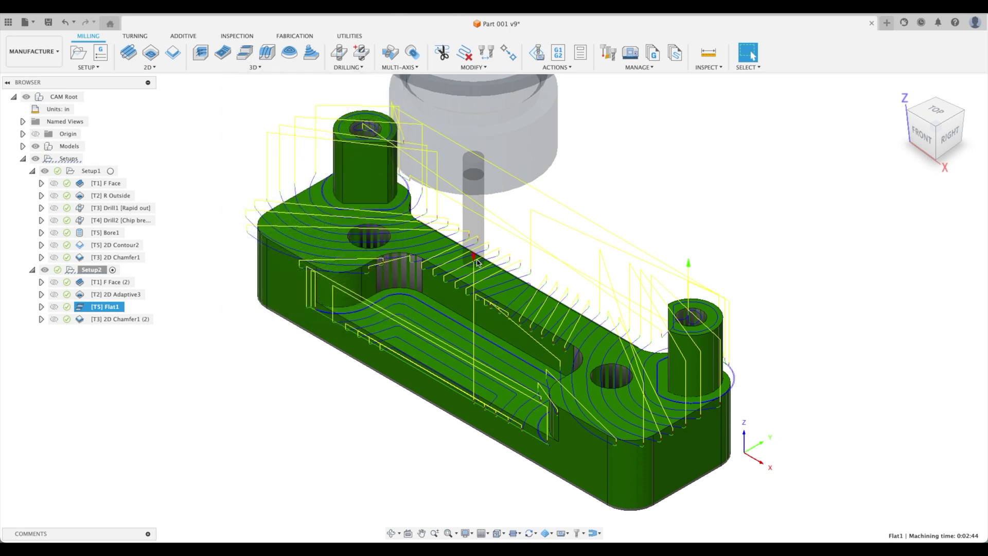
left_click(84, 322)
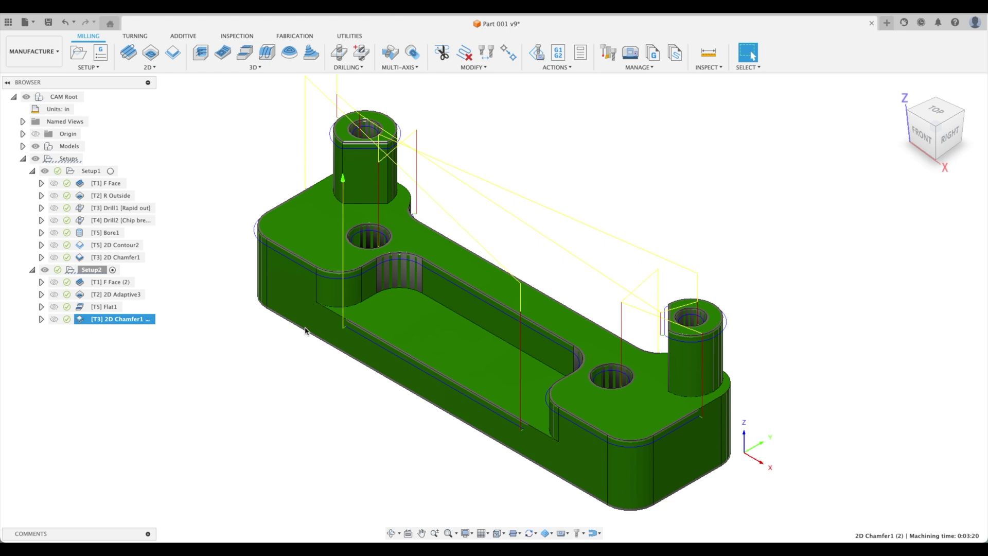
left_click(190, 344)
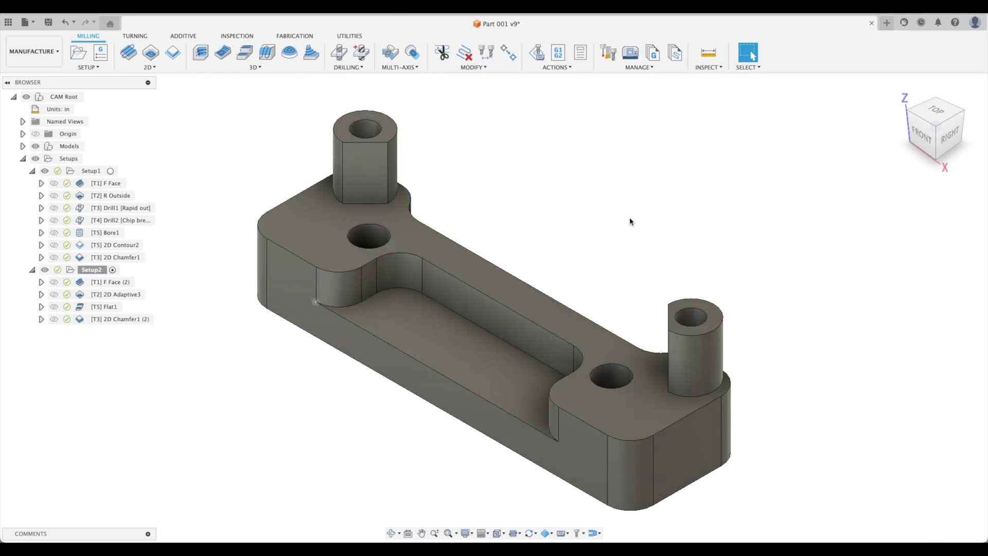